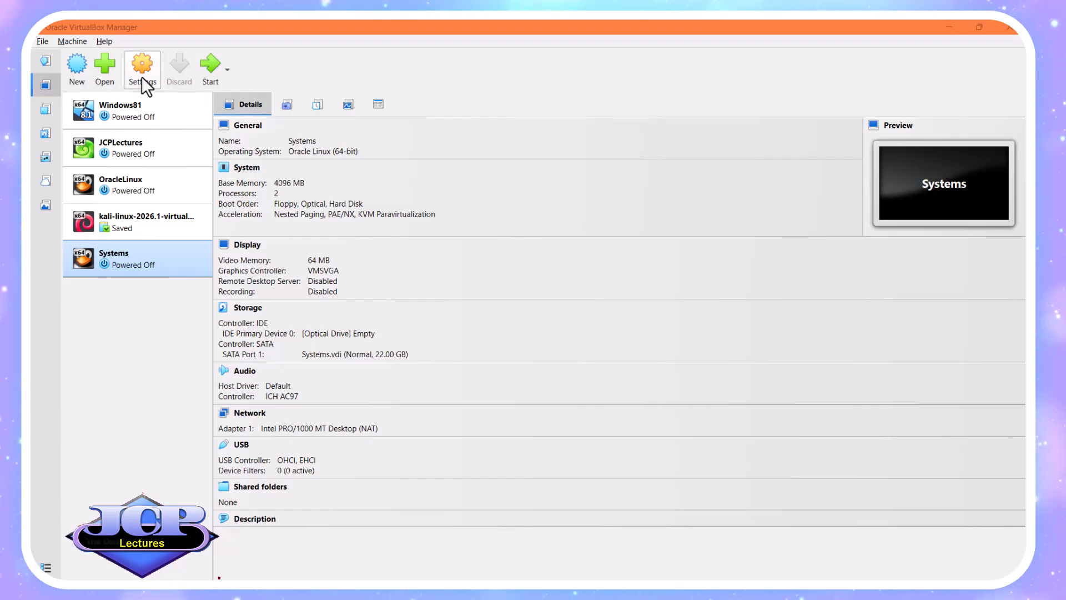
Create a new virtual machine named Devian9 and set its folder to Devian9 inside VirtualBox VMs
click(77, 65)
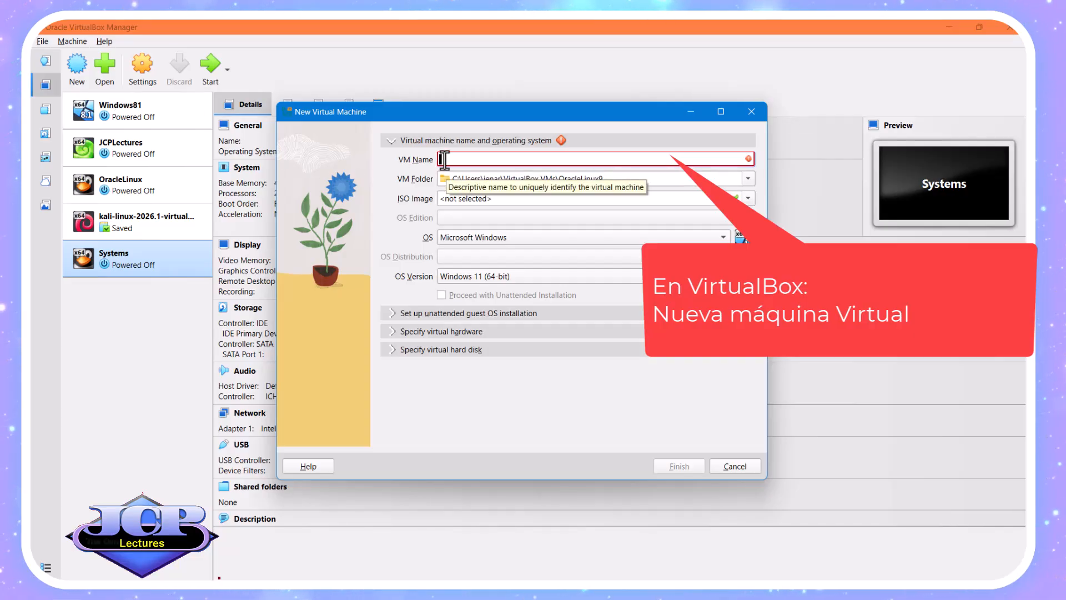
text(Devi)
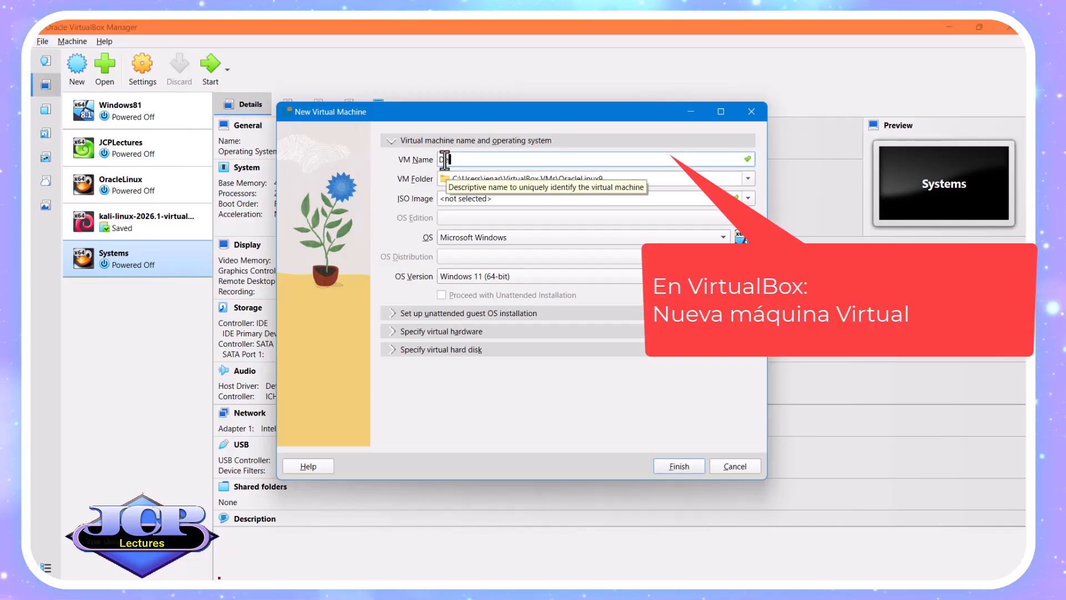
text(an9)
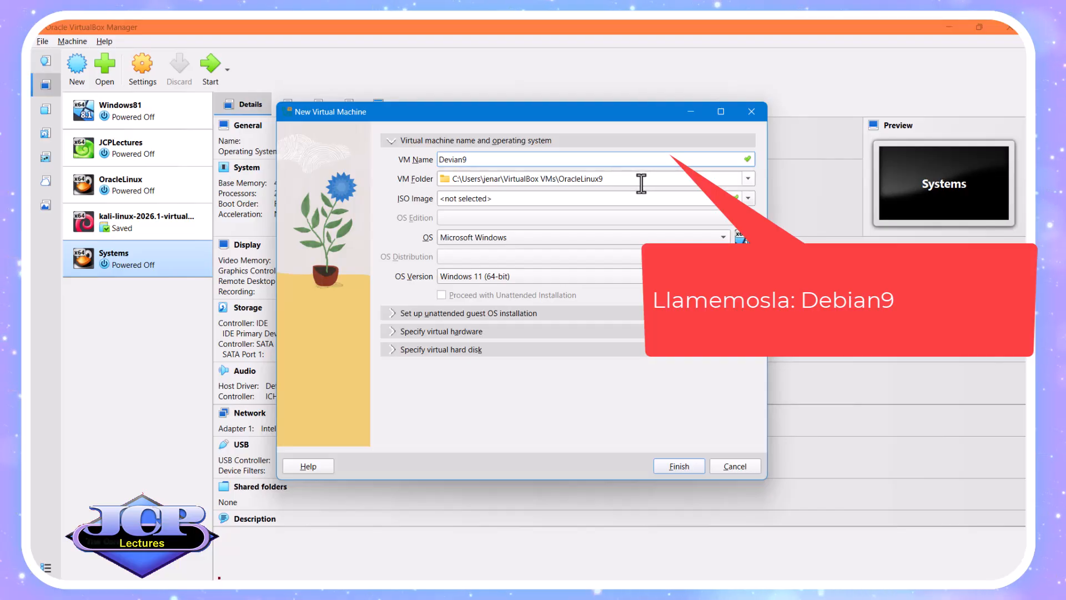
click(595, 179)
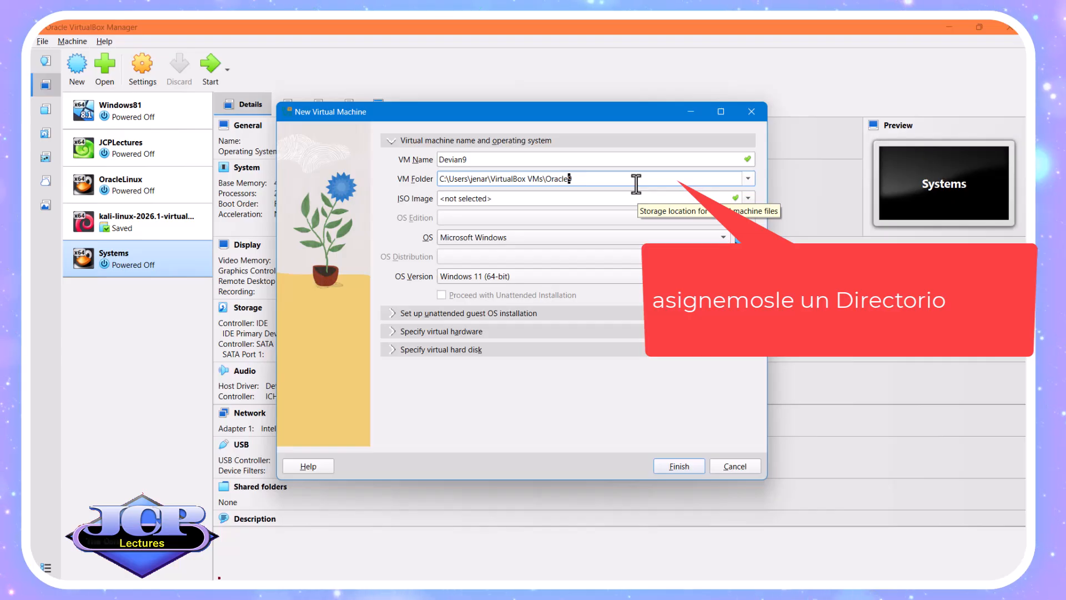
key(BackSpace)
key(BackSpace)
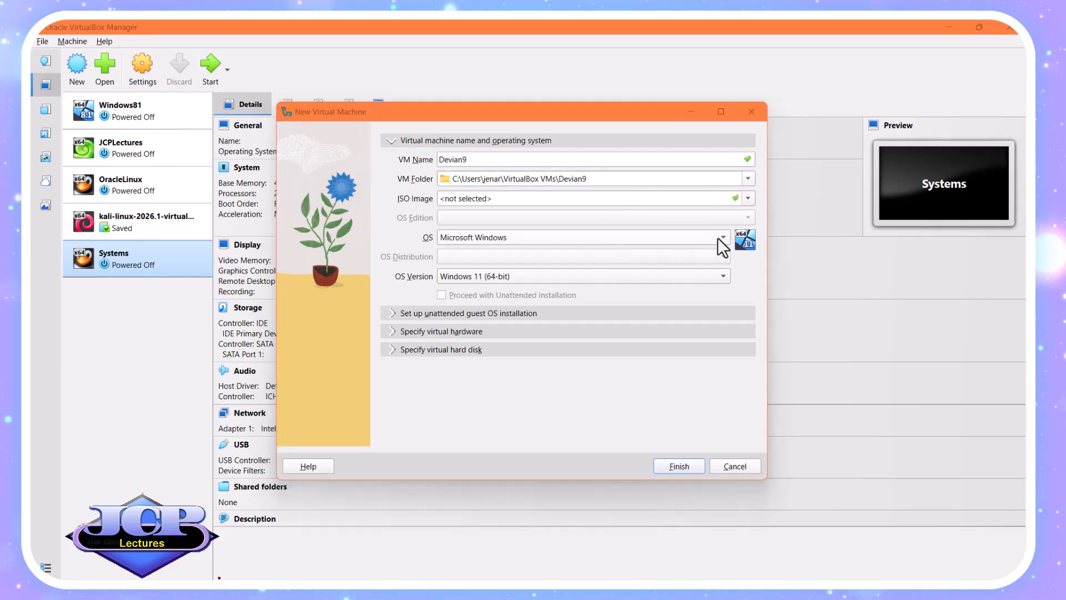
Set the new machine's operating system to Linux and its distribution to Debian
click(719, 238)
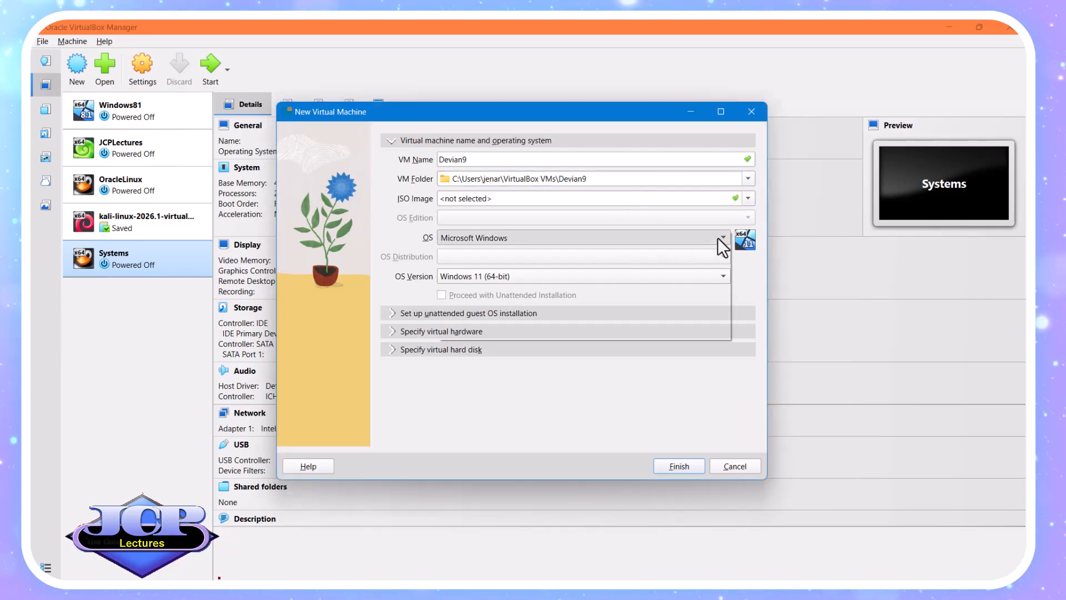
click(657, 255)
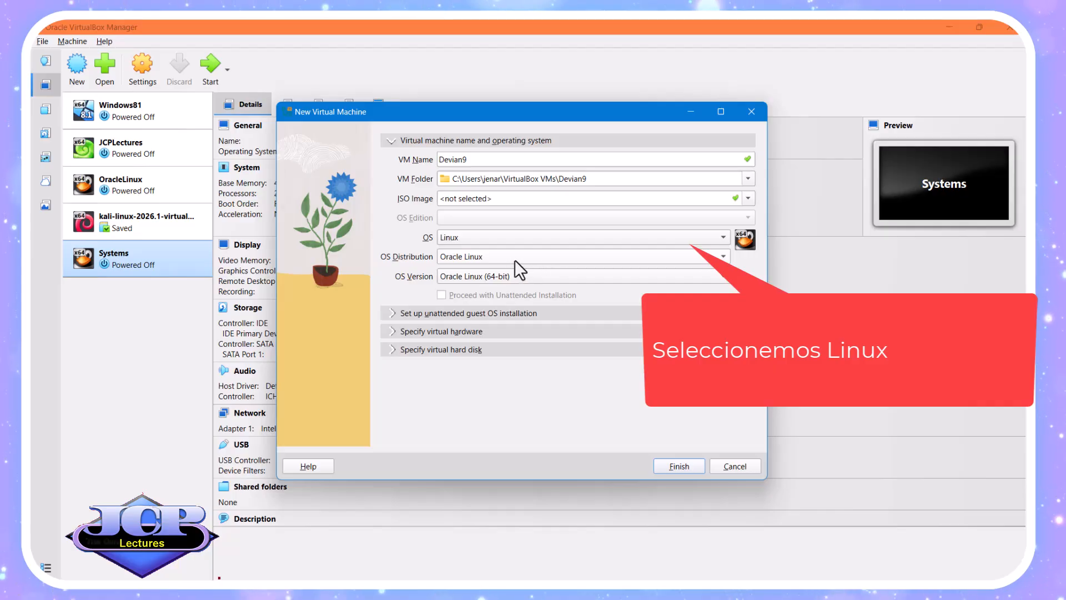
click(464, 256)
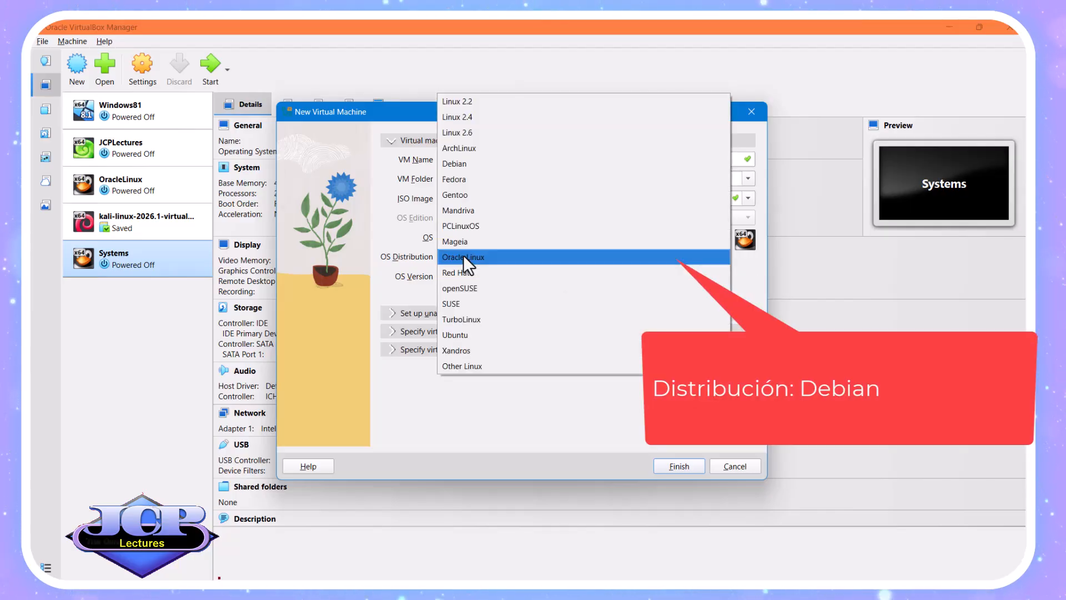
click(465, 162)
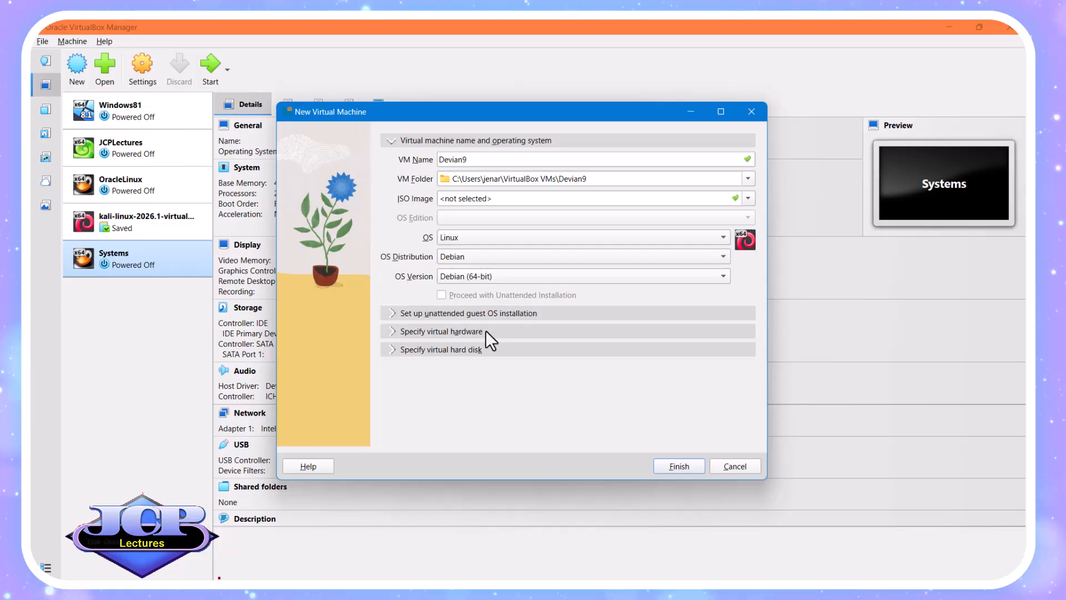
Use an existing virtual hard disk, attaching Debian.vdi from the Virtual Machines\Devian9 folder to the SATA controller, and save the machine settings
click(478, 350)
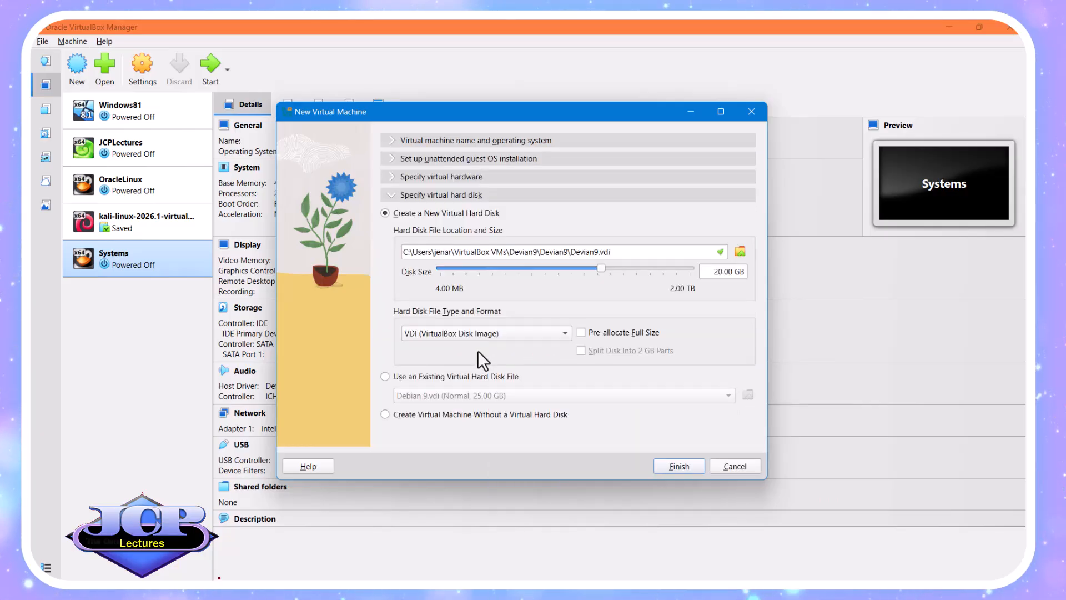
click(385, 376)
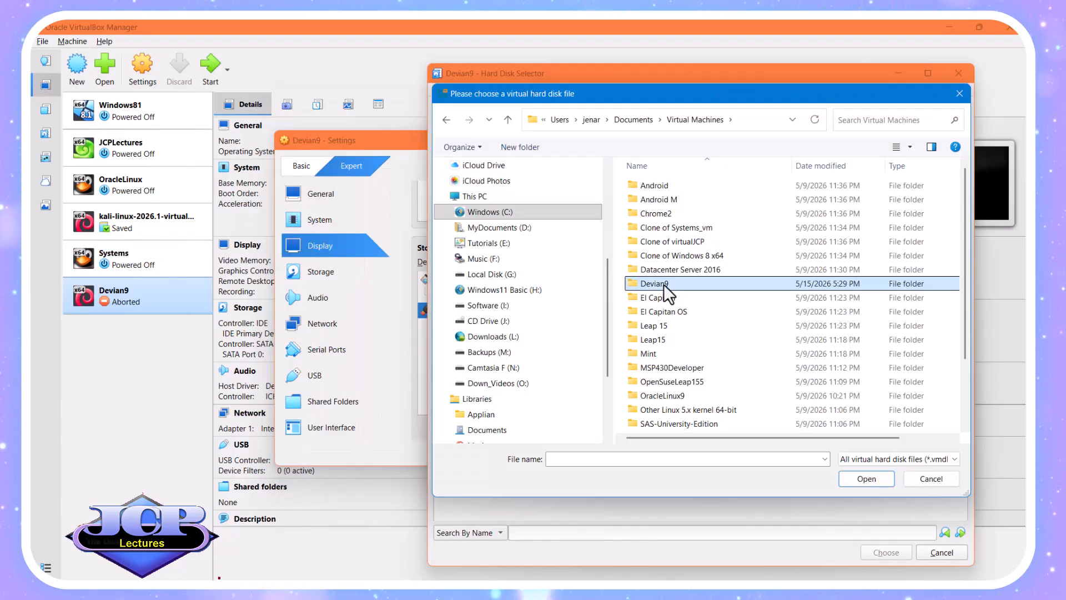
double_click(664, 285)
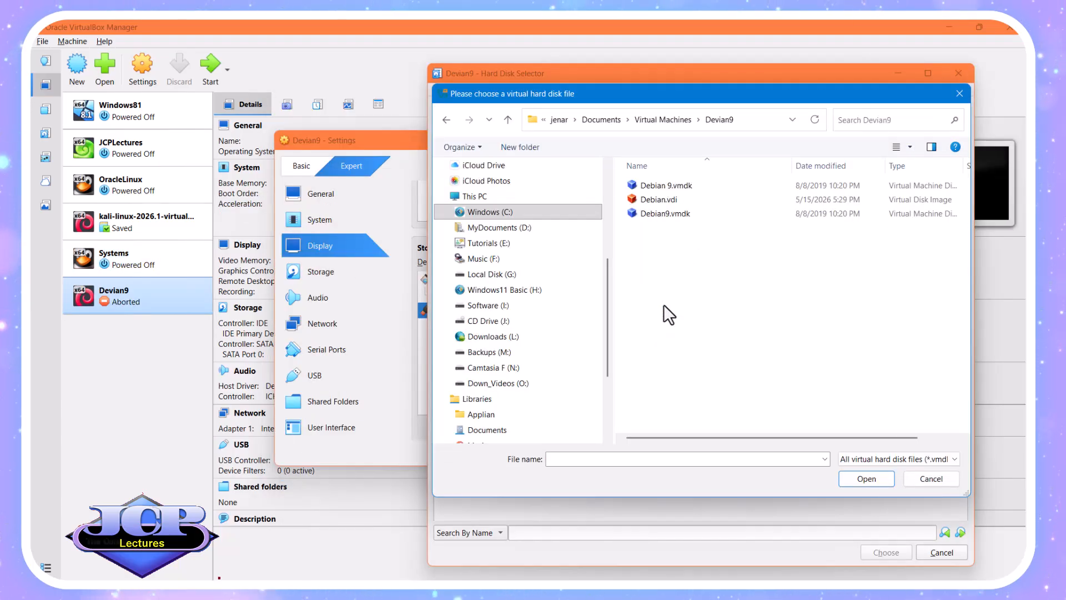
click(665, 199)
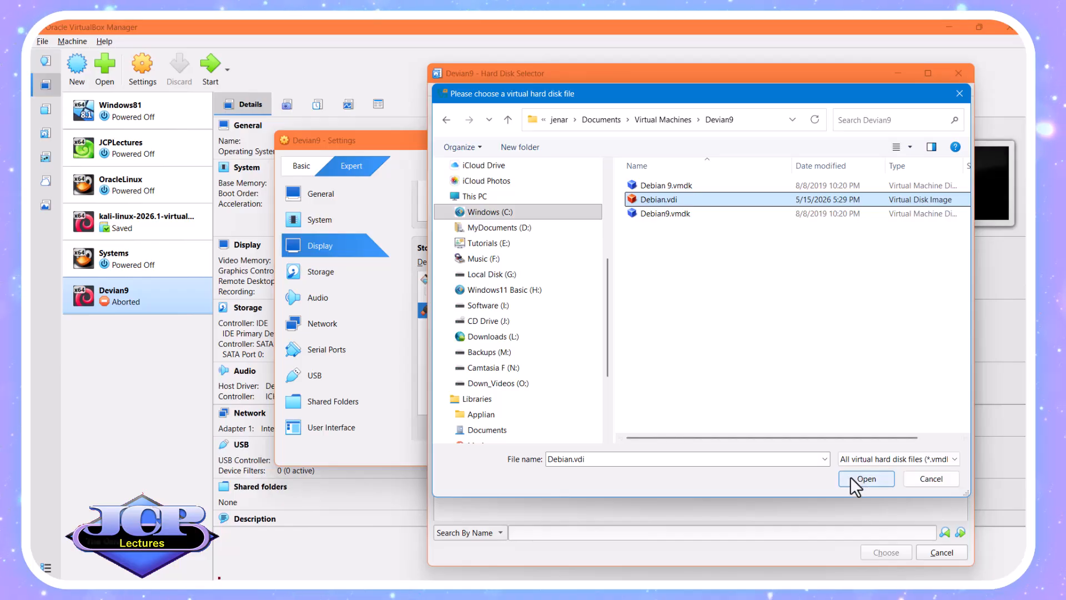
click(858, 479)
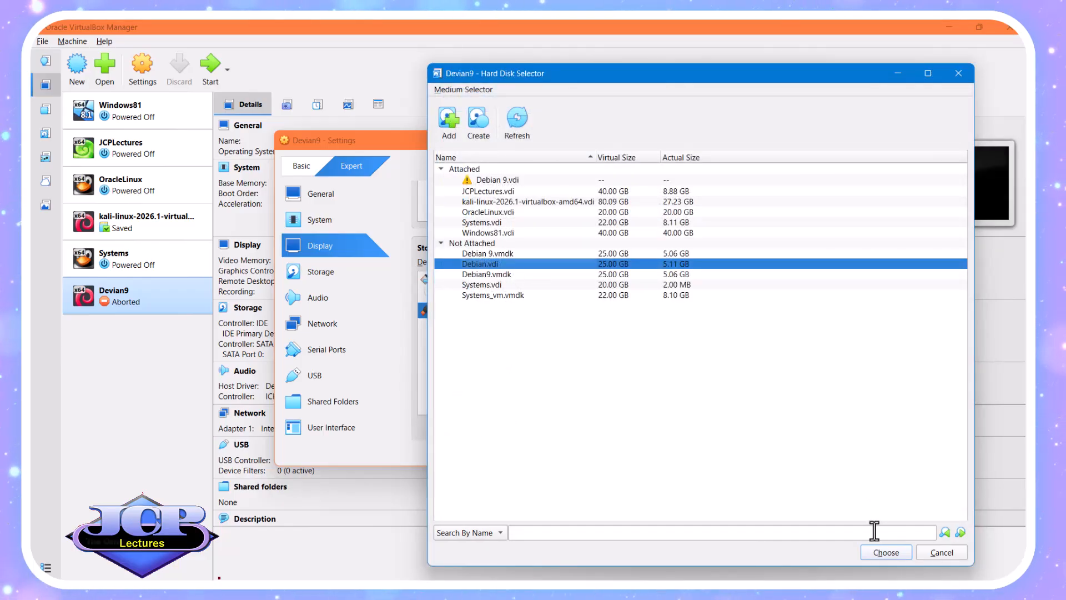
click(885, 553)
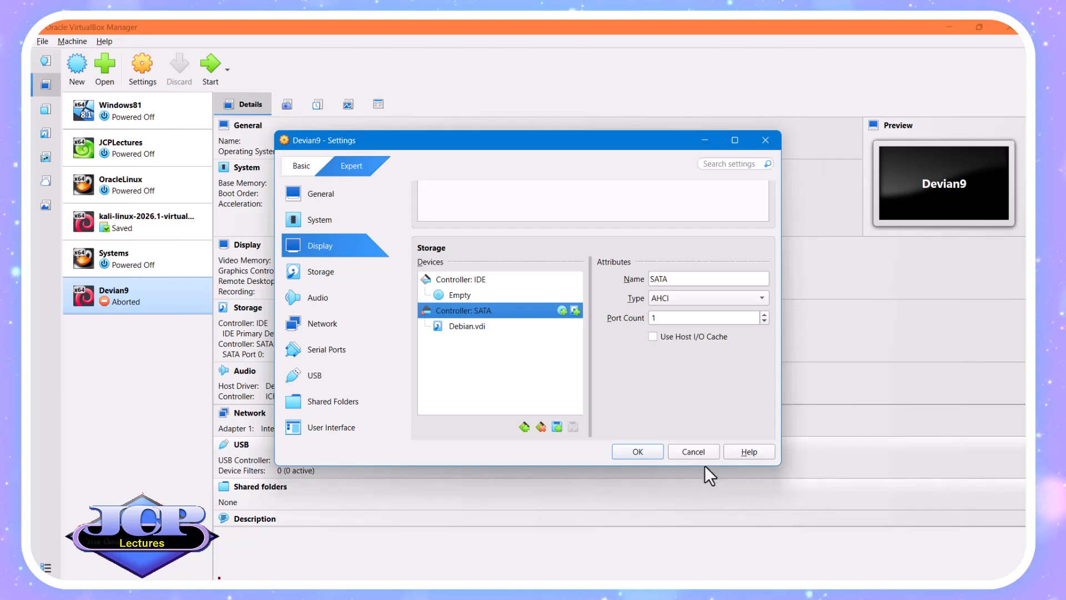
click(645, 451)
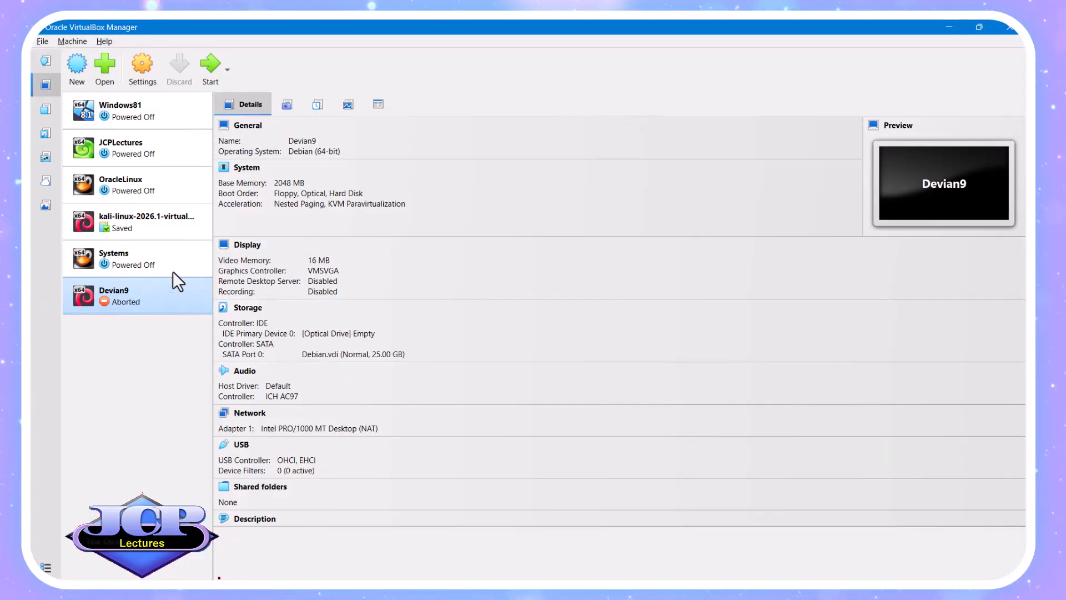
Start the Devian9 virtual machine and look through the guest desktop's application menu
click(204, 77)
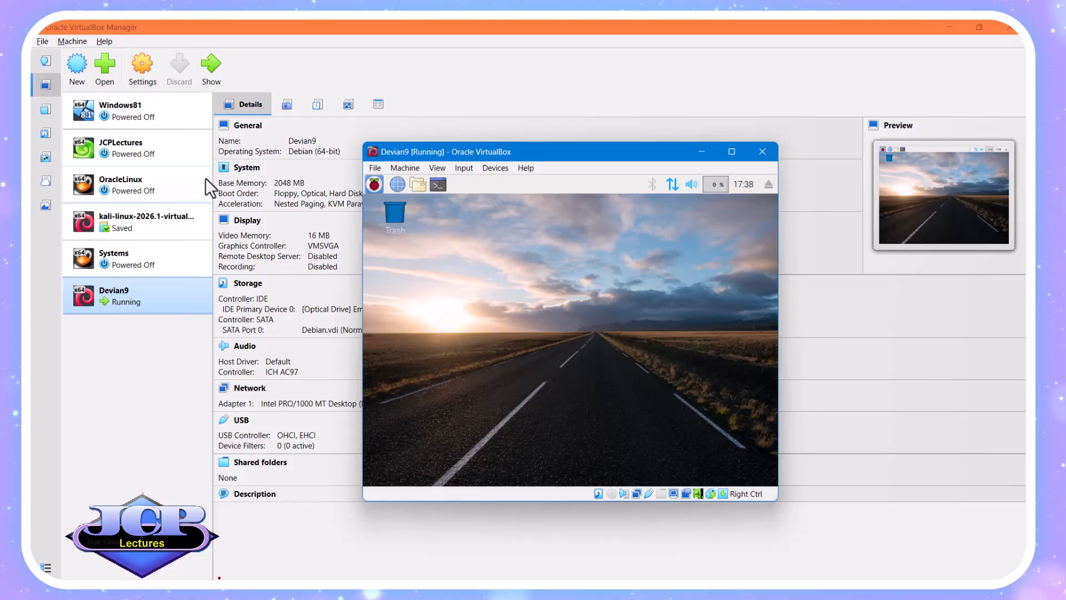
click(375, 187)
click(375, 187)
click(374, 187)
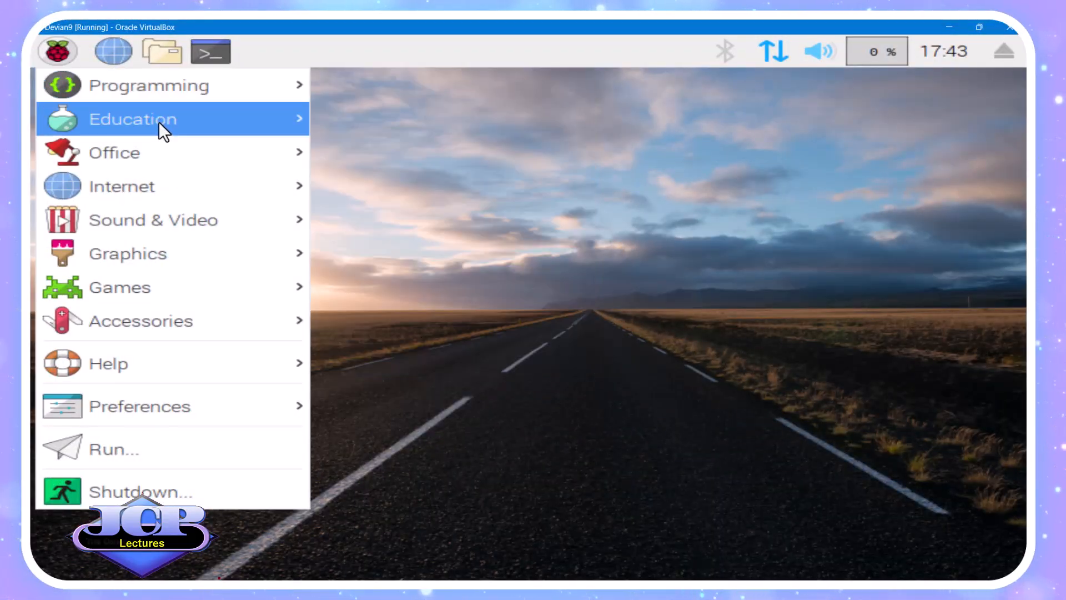
mouse_move(157, 122)
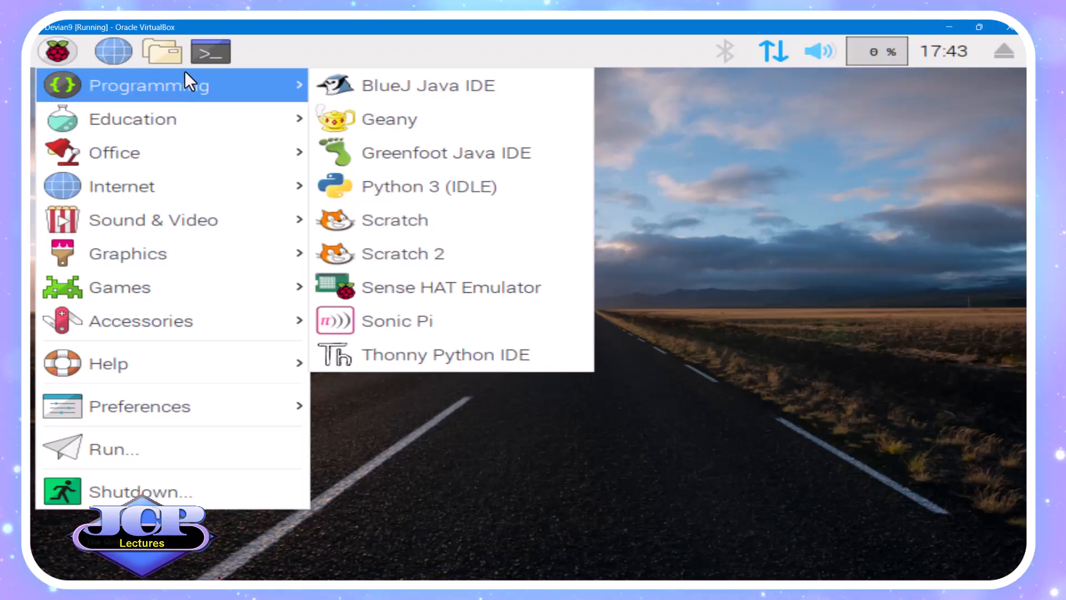
Open a terminal in the guest and refresh the package lists with sudo apt update
click(206, 52)
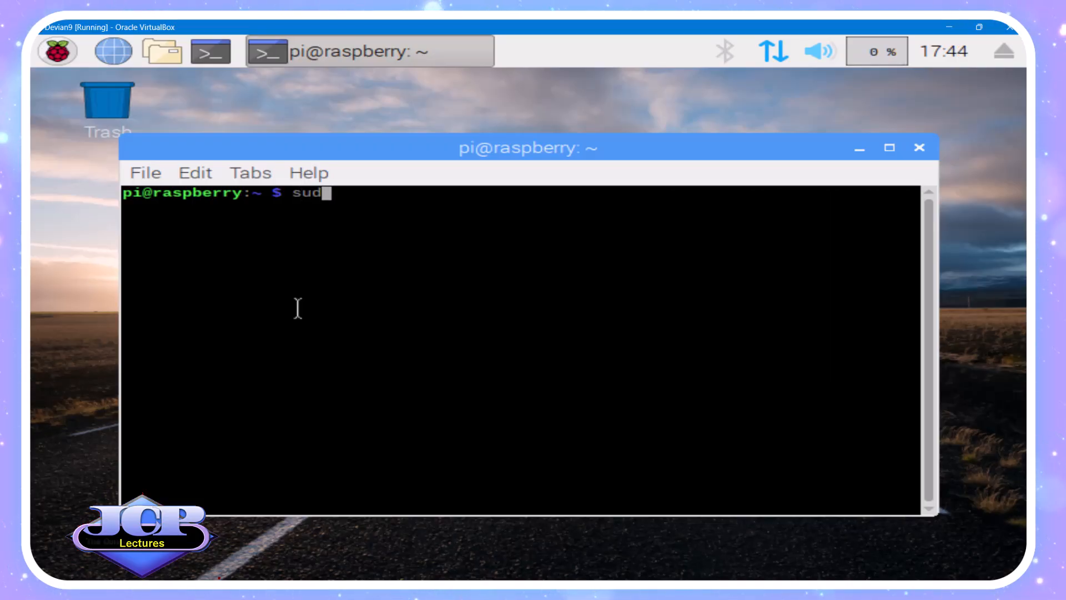
text(o ap)
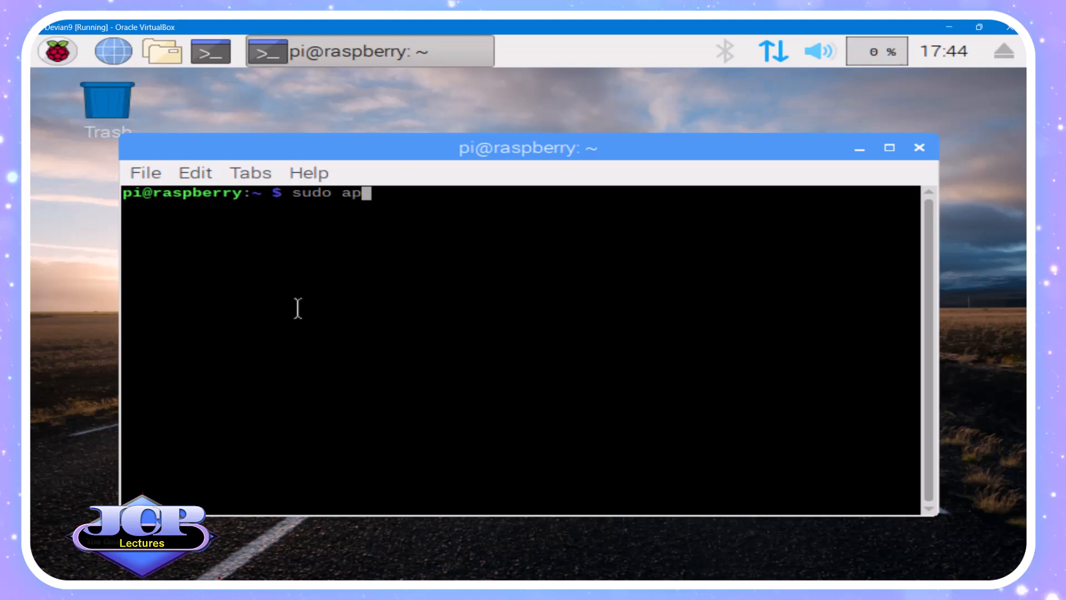
text(t up)
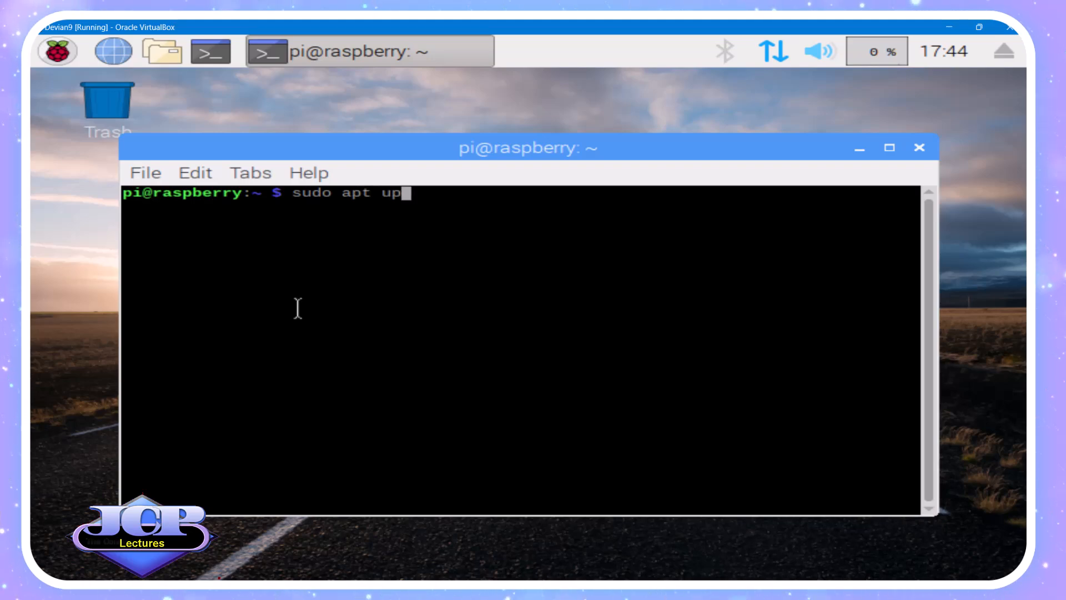
text(date)
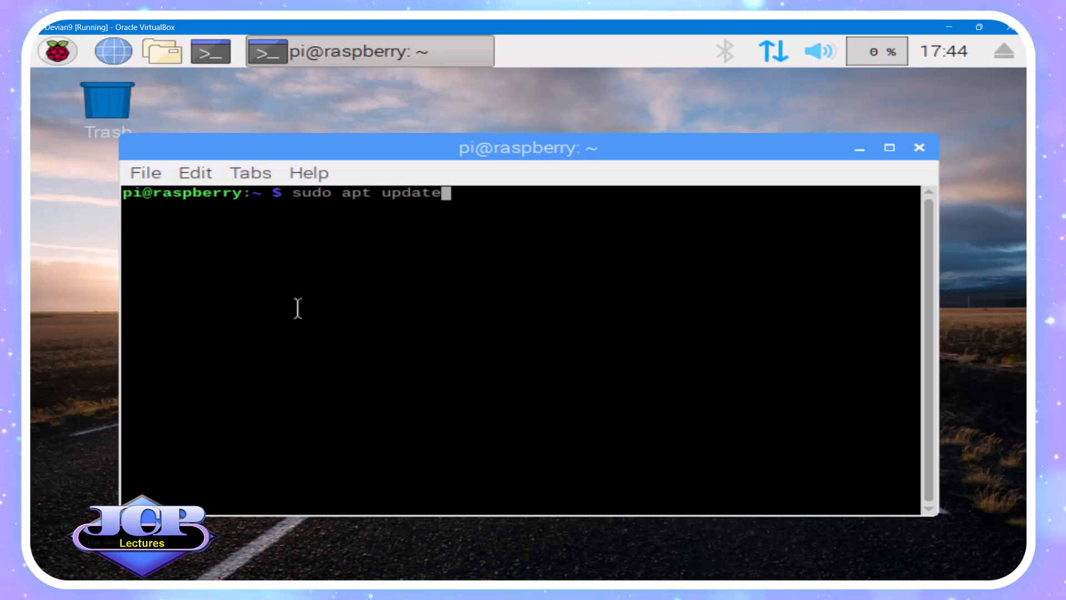
key(Return)
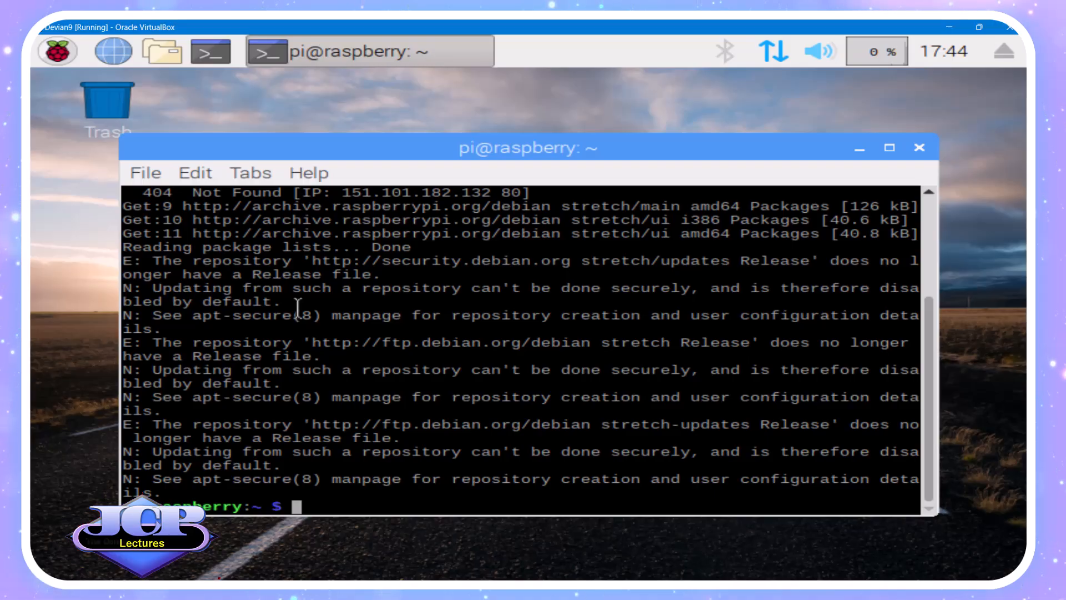
Upgrade the guest's installed packages with sudo apt upgrade, answering y to continue
key(Up)
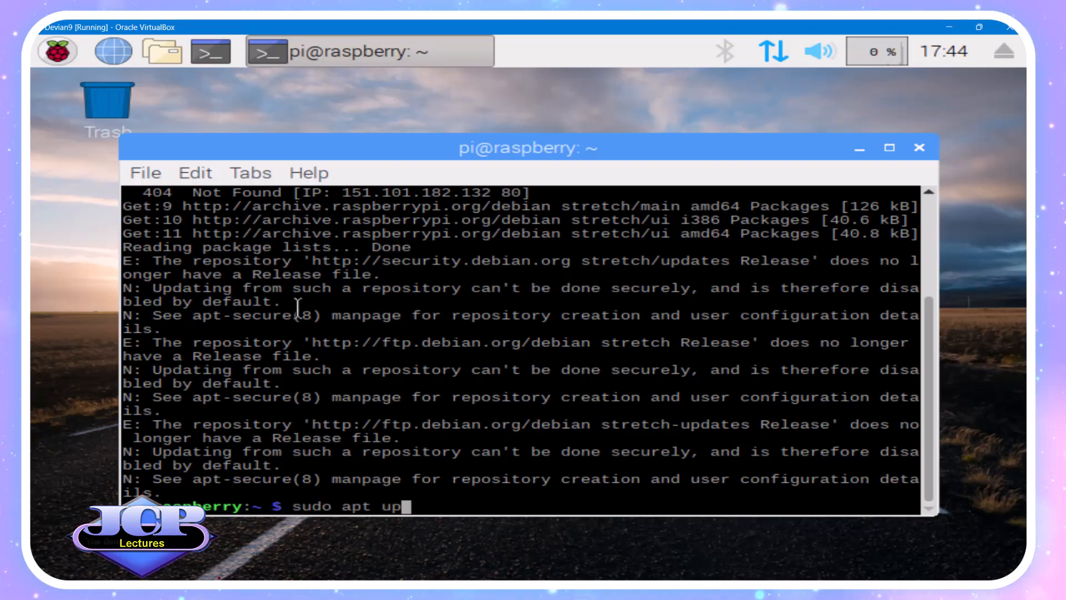
text(rade)
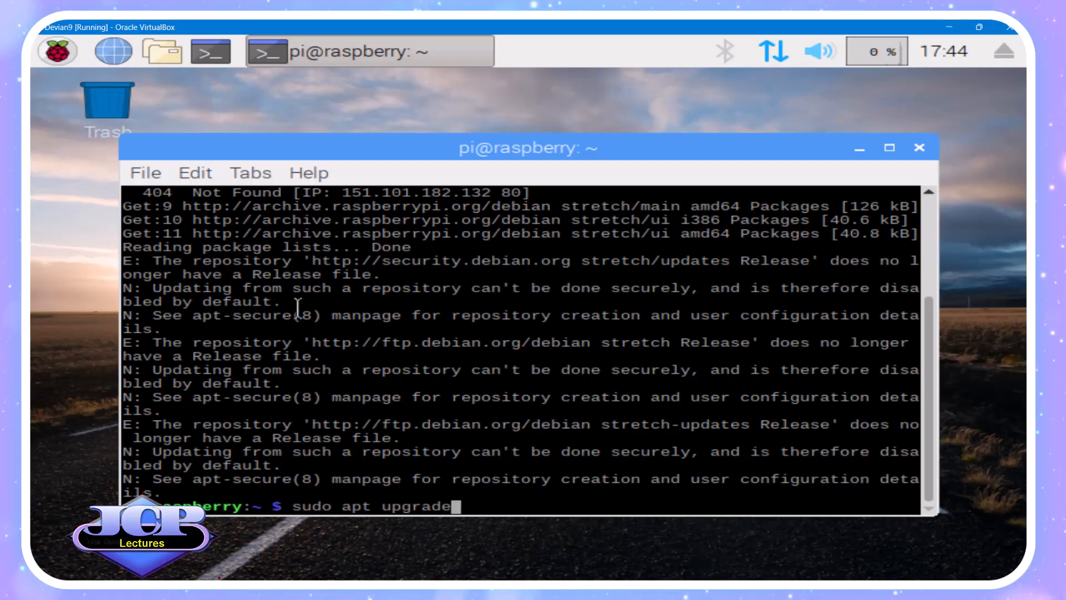
key(Return)
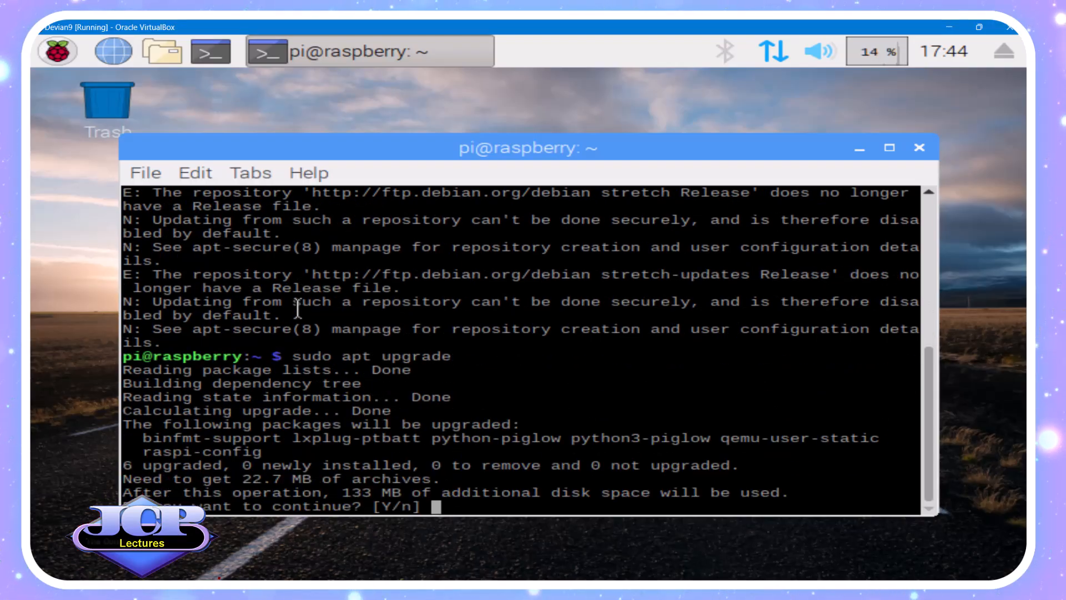
text(y)
key(Return)
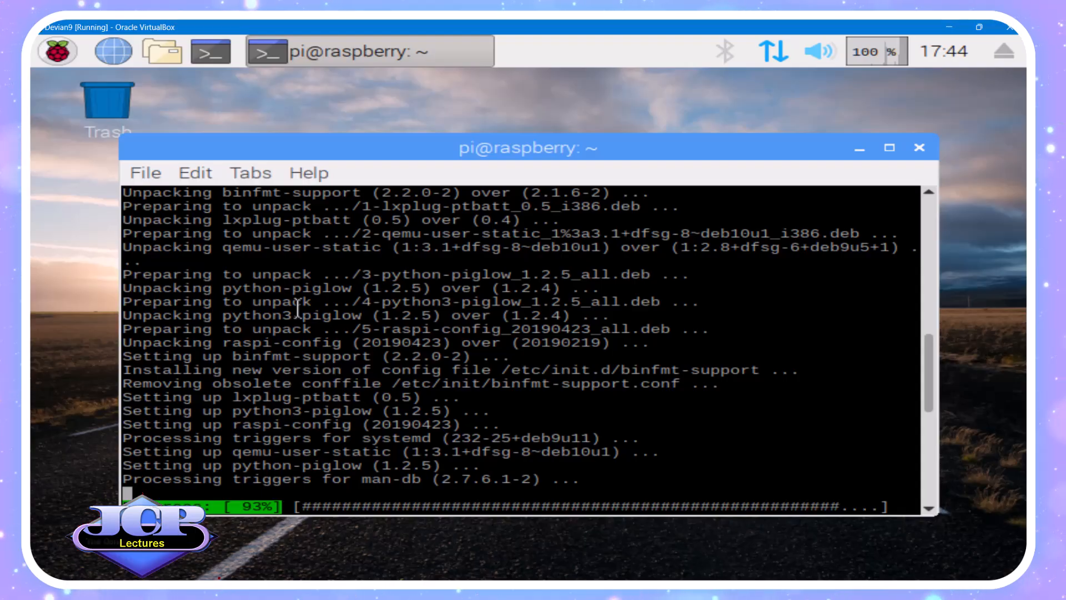
Display the guest's system release details with cat /etc/os-release, and close the terminal
text(cat /etc/)
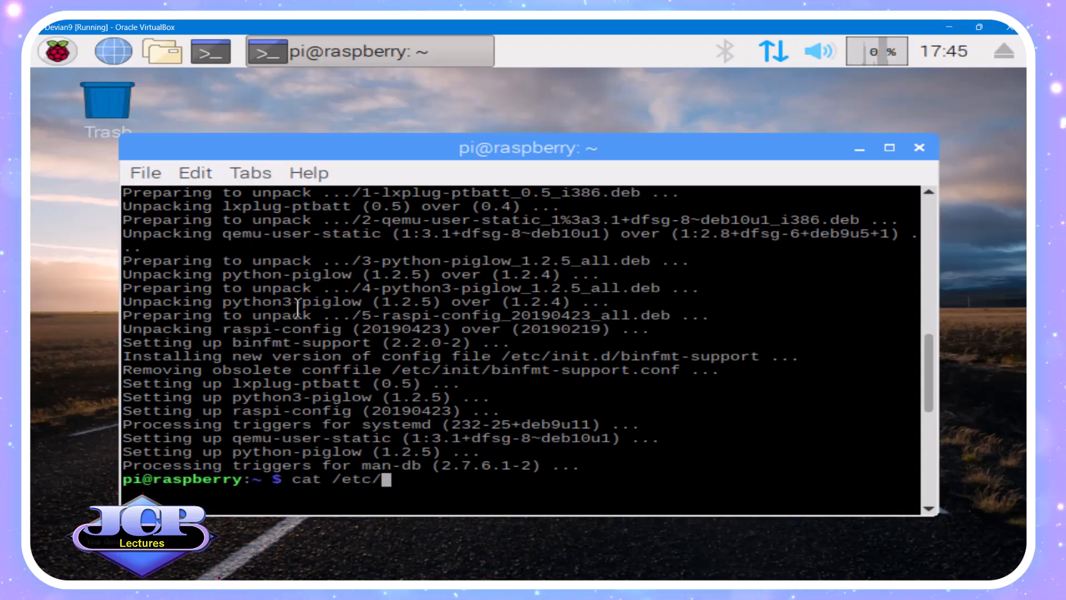
text(os-)
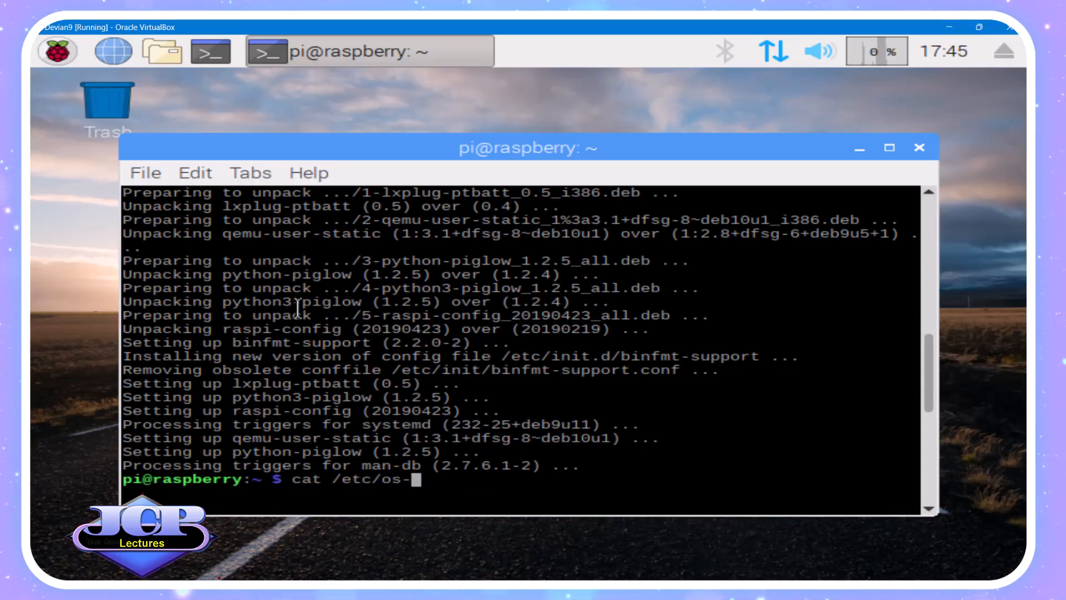
text(rele)
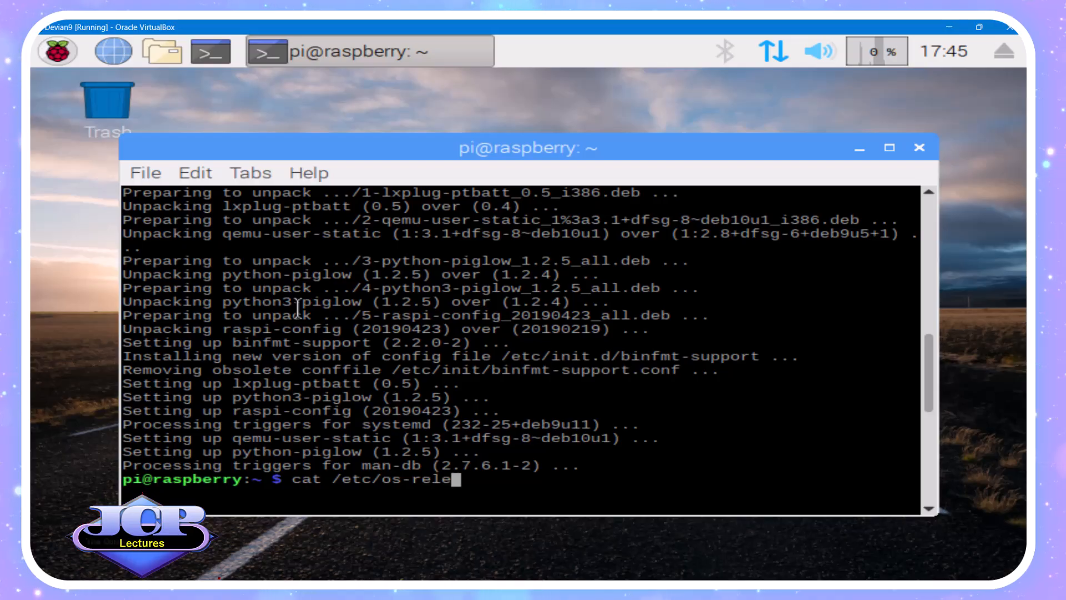
text(ase)
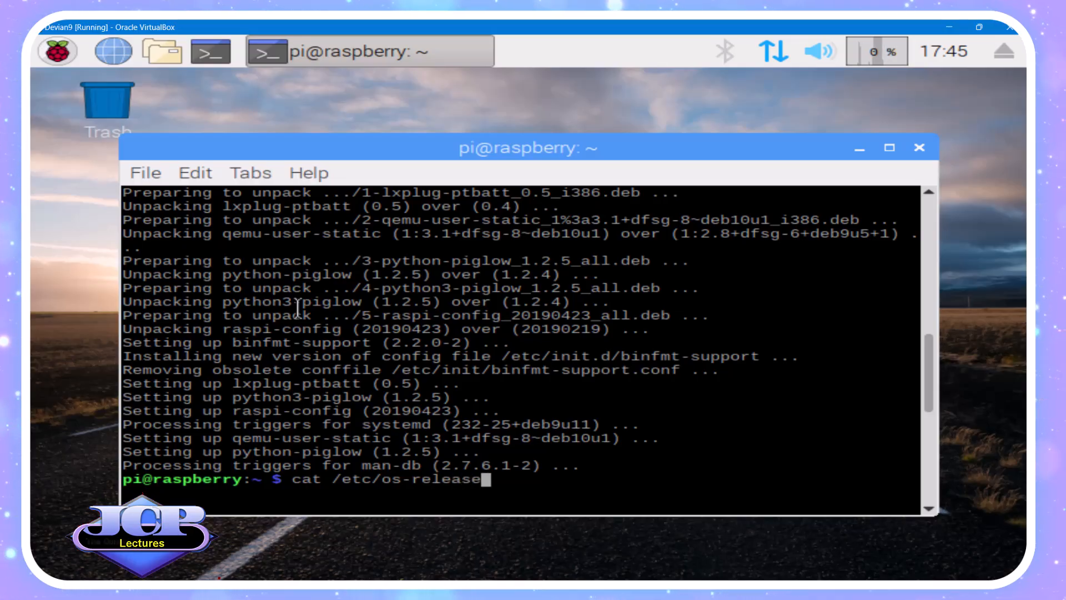
key(Return)
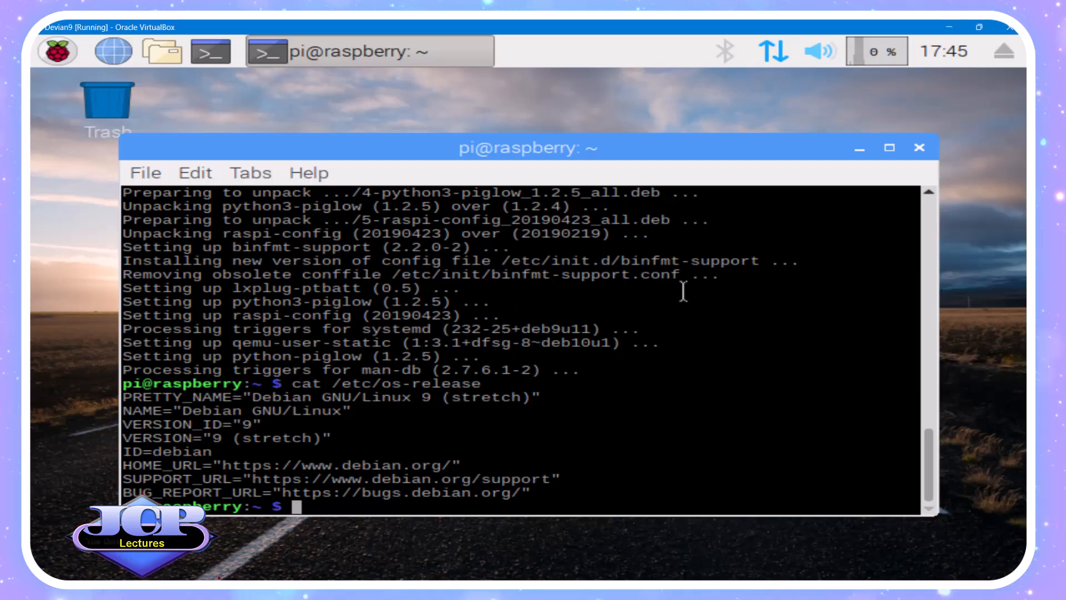
click(919, 148)
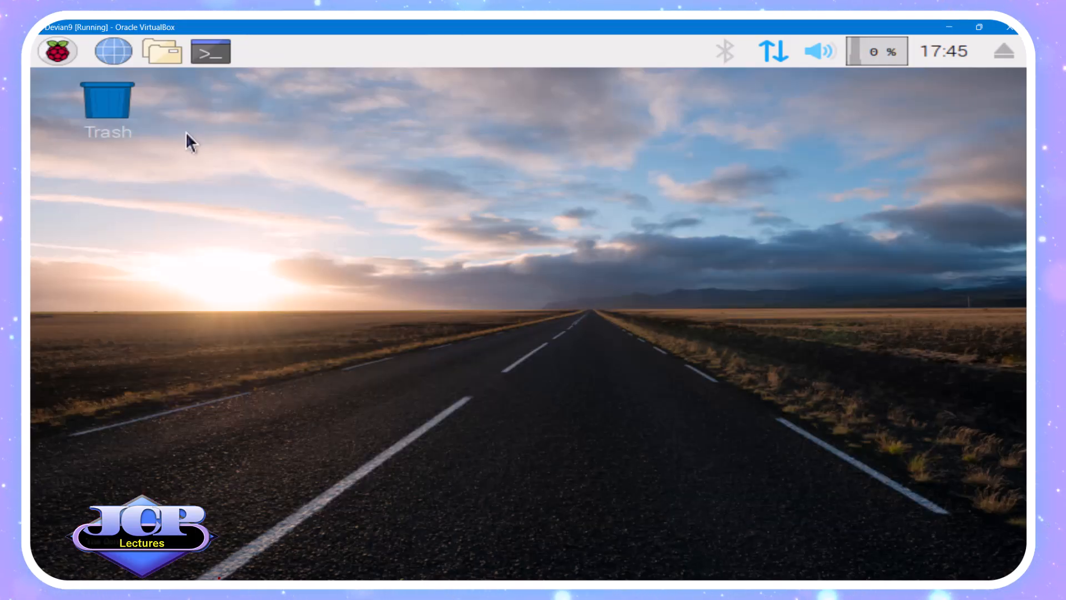
Change the guest desktop's wallpaper picture to bridge.jpg from the rpd-wallpaper folder in the desktop preferences and apply it
right_click(228, 143)
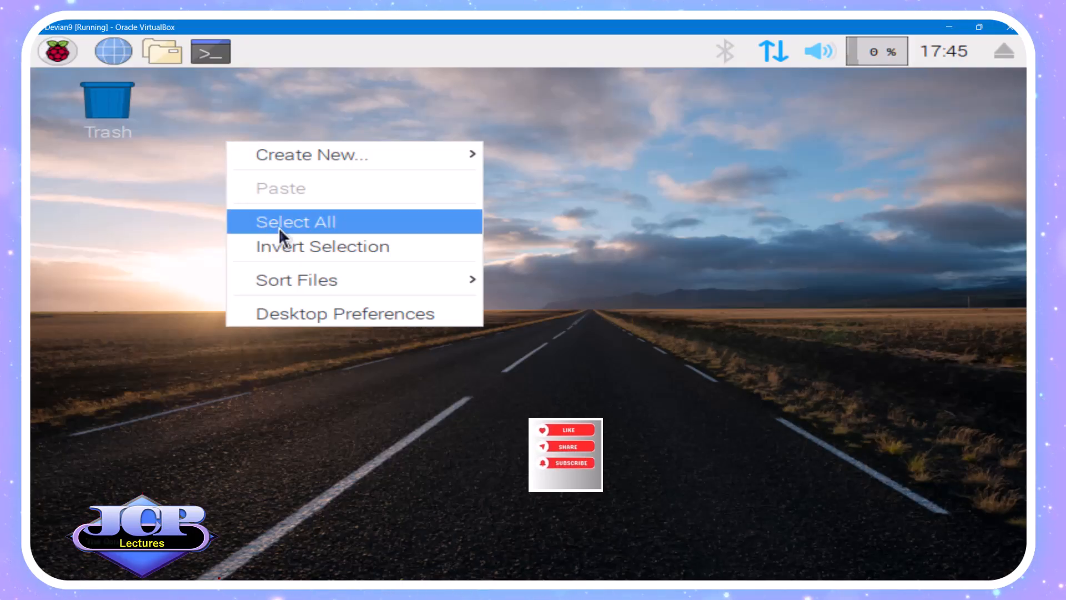
mouse_move(348, 289)
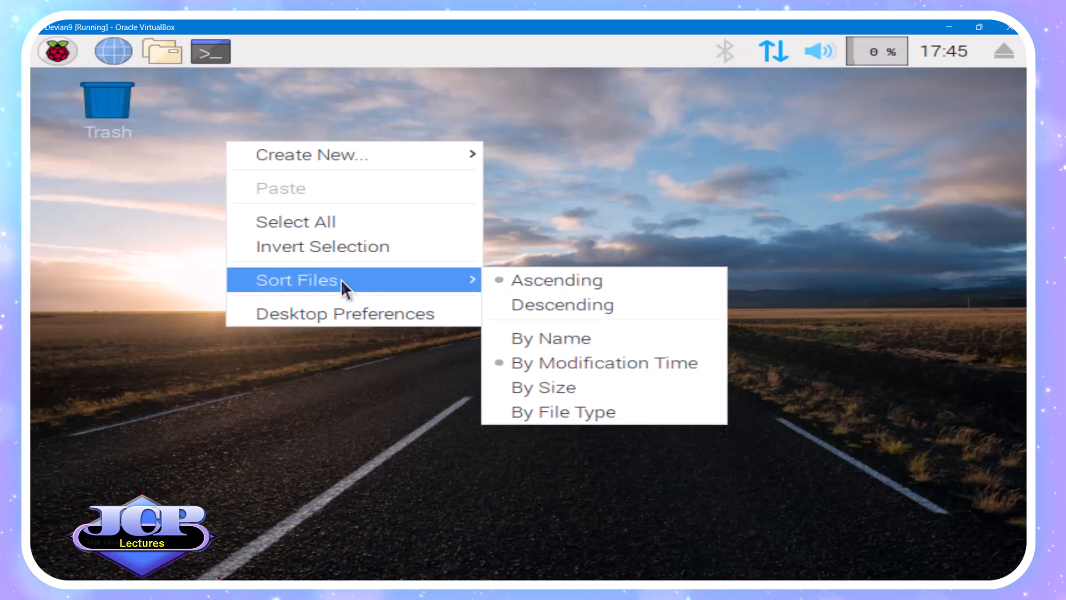
click(352, 313)
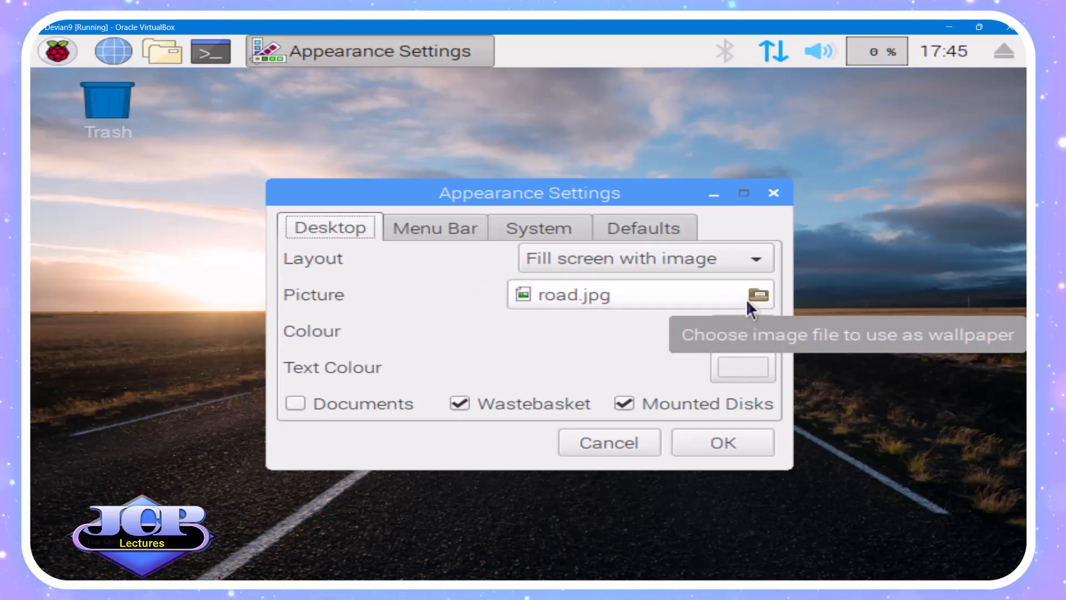
click(762, 297)
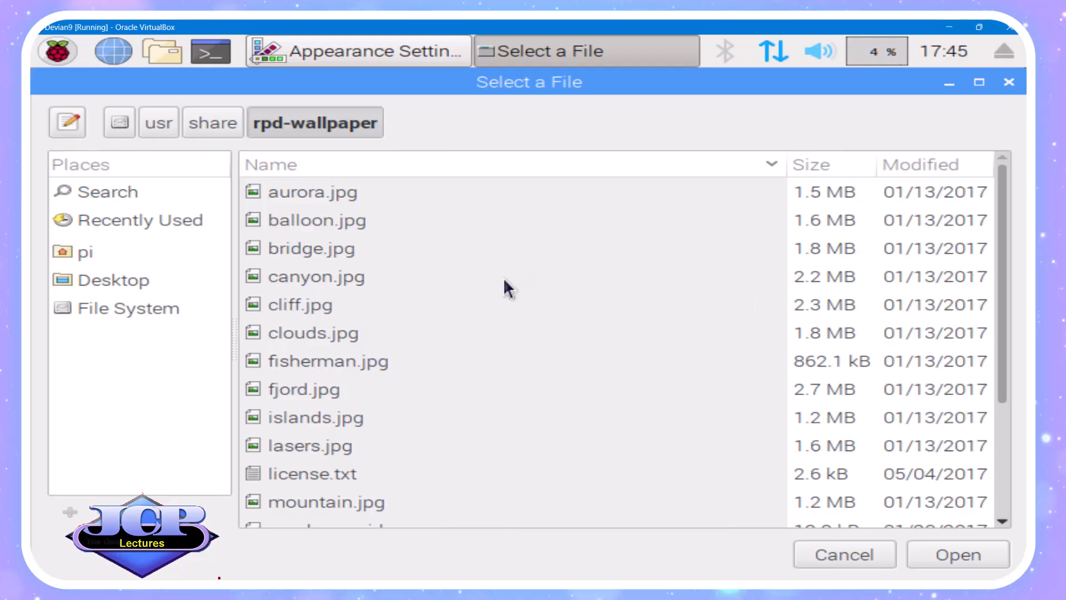
click(336, 250)
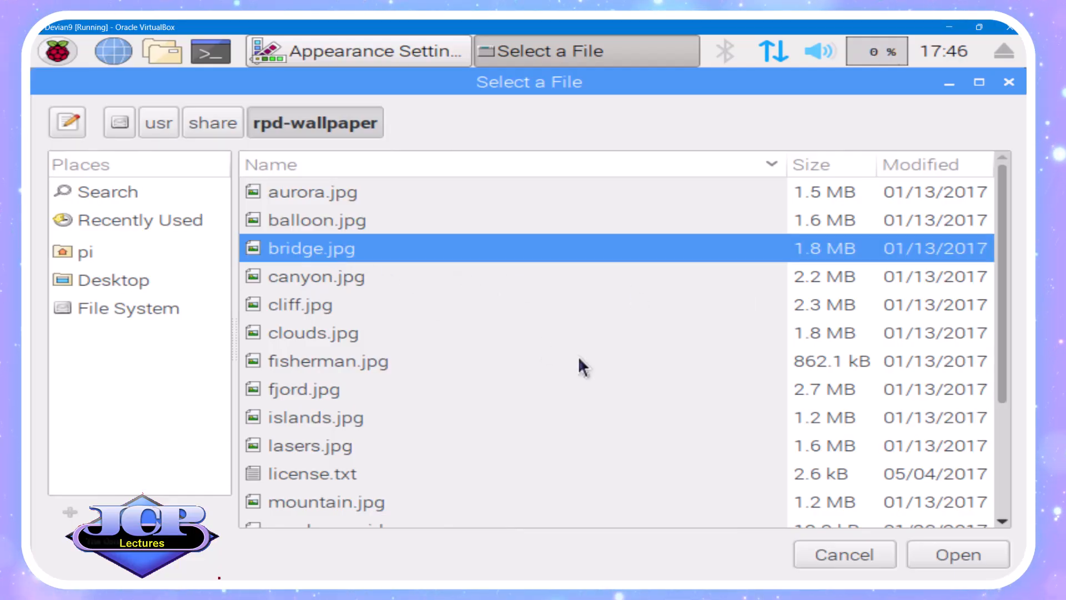
click(923, 554)
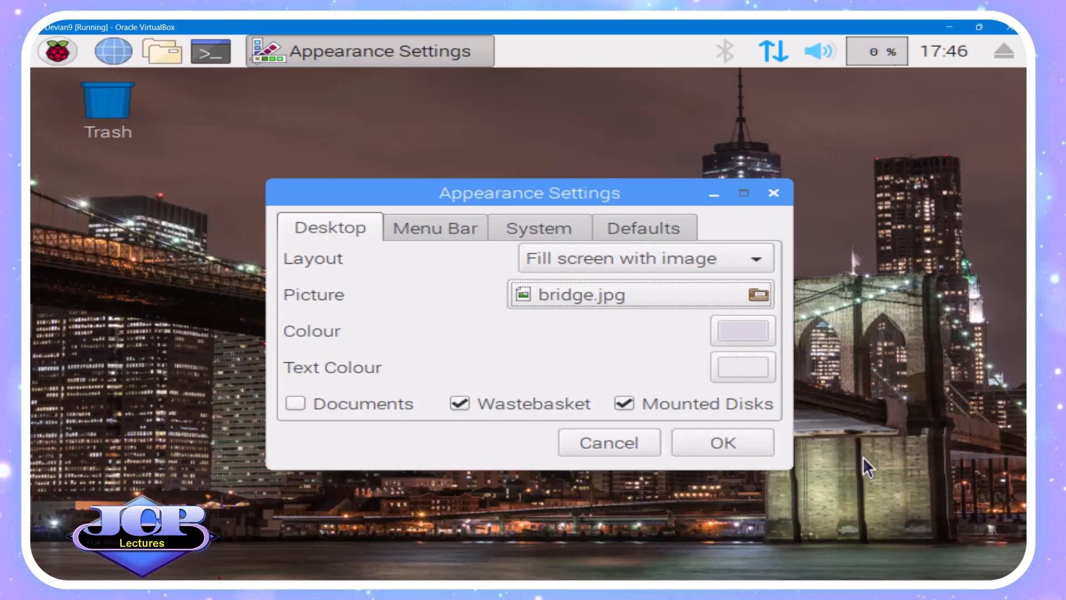
click(746, 446)
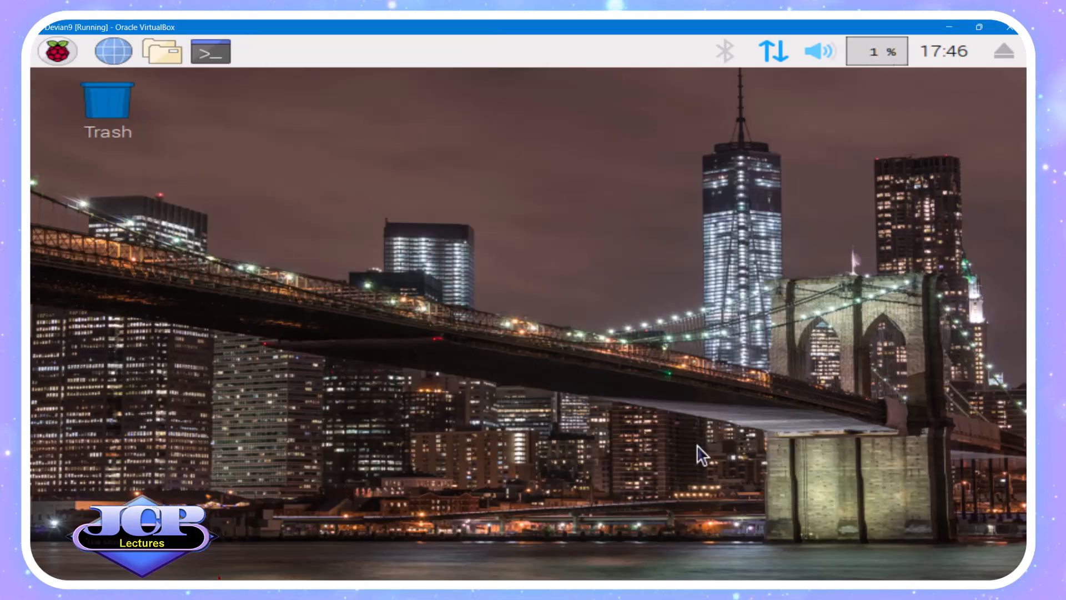